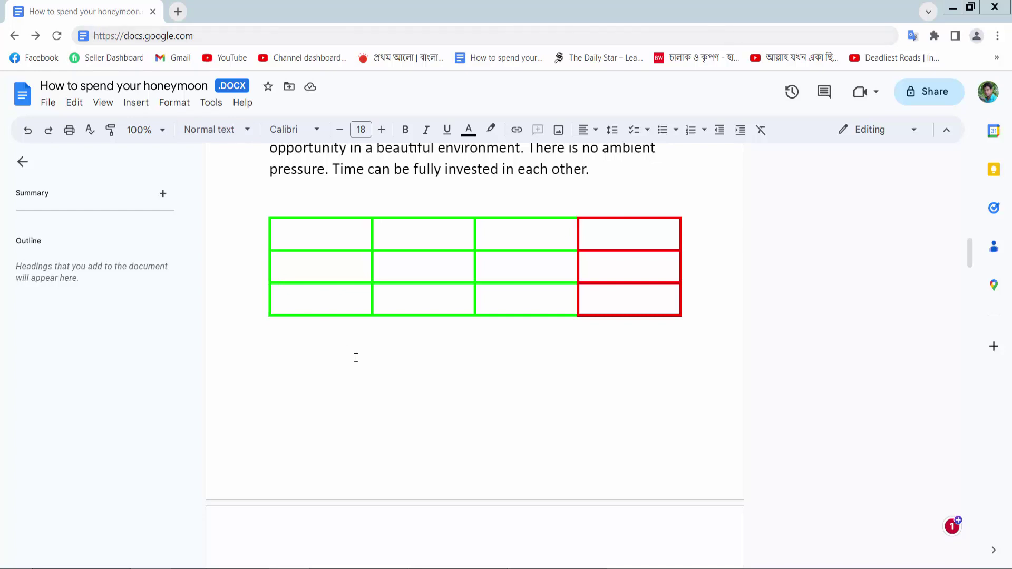
- Recolour the fourth column's red borders green to match the rest of the table
click(417, 360)
scroll(506, 332, up, 1)
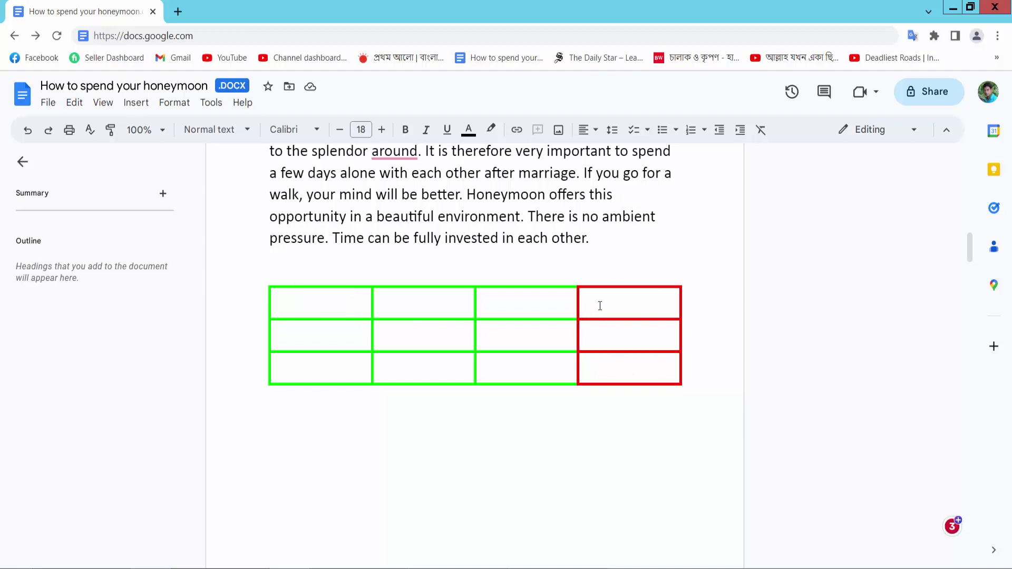
mouse_move(629, 336)
drag(633, 302, 654, 378)
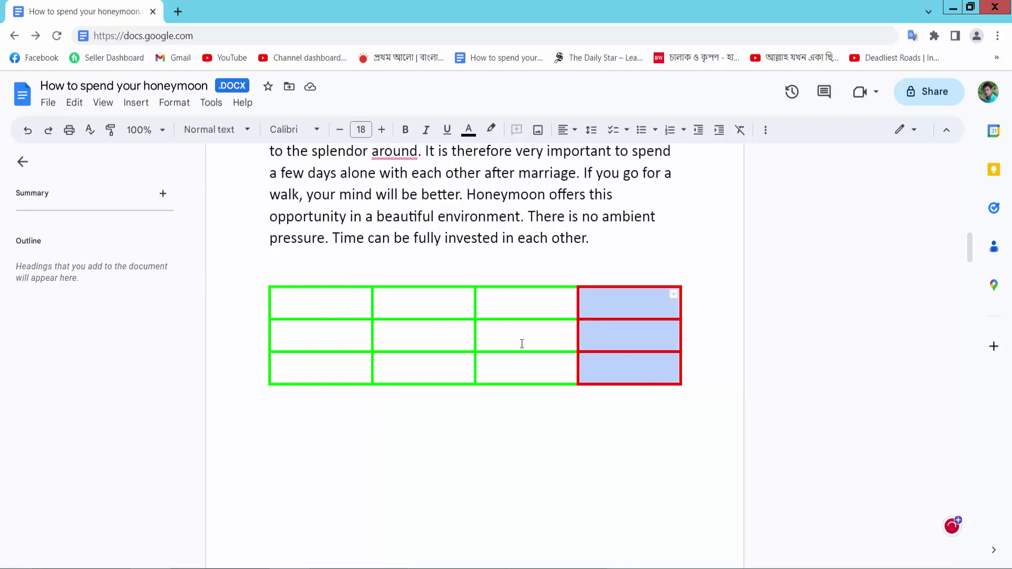
click(766, 131)
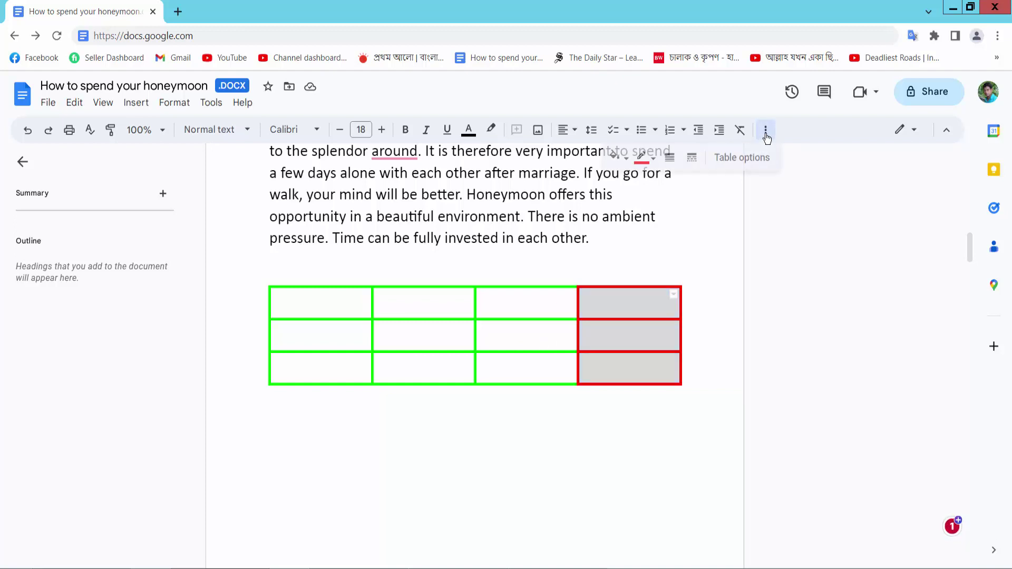
click(653, 158)
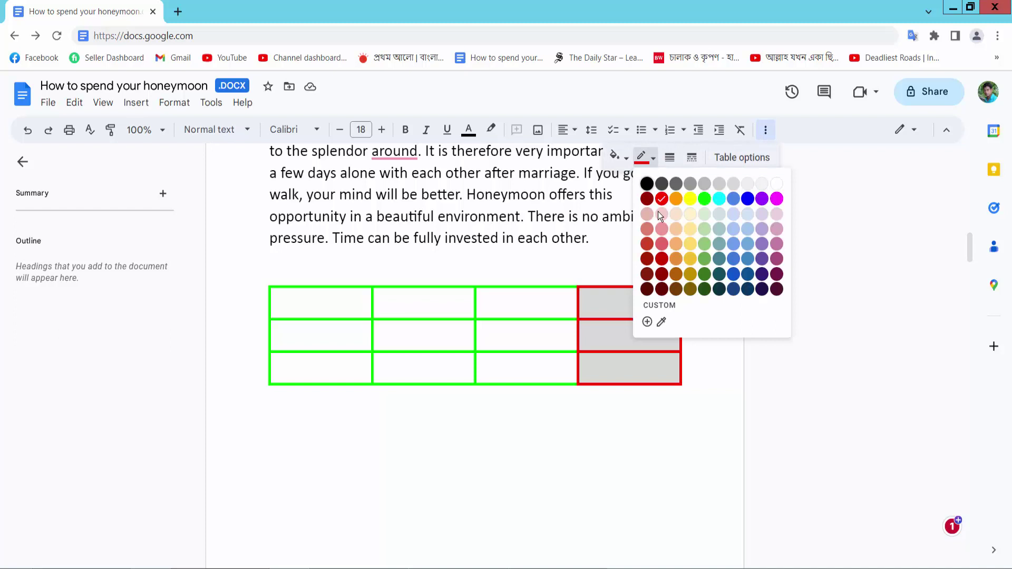
click(706, 199)
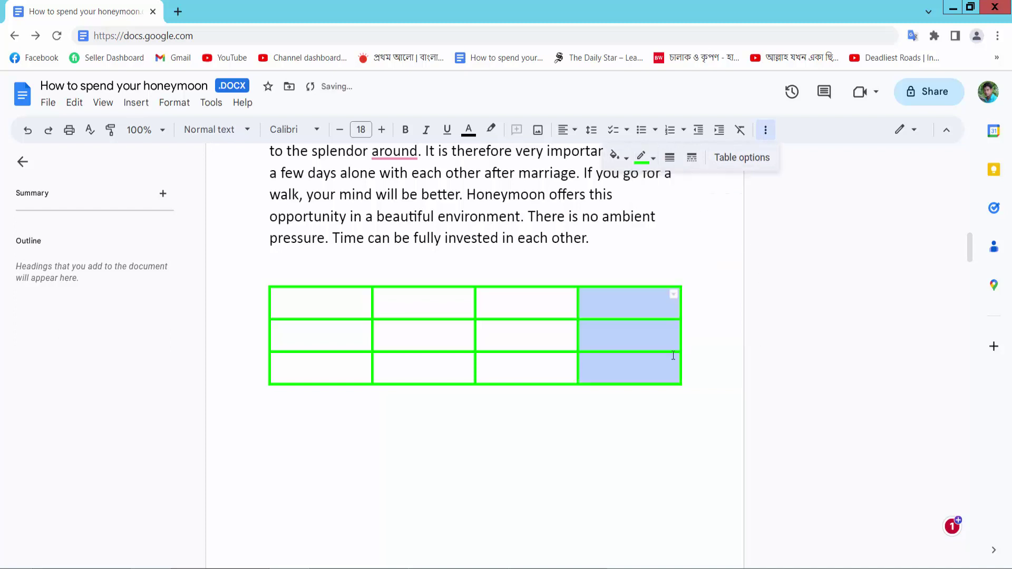
click(625, 324)
click(284, 301)
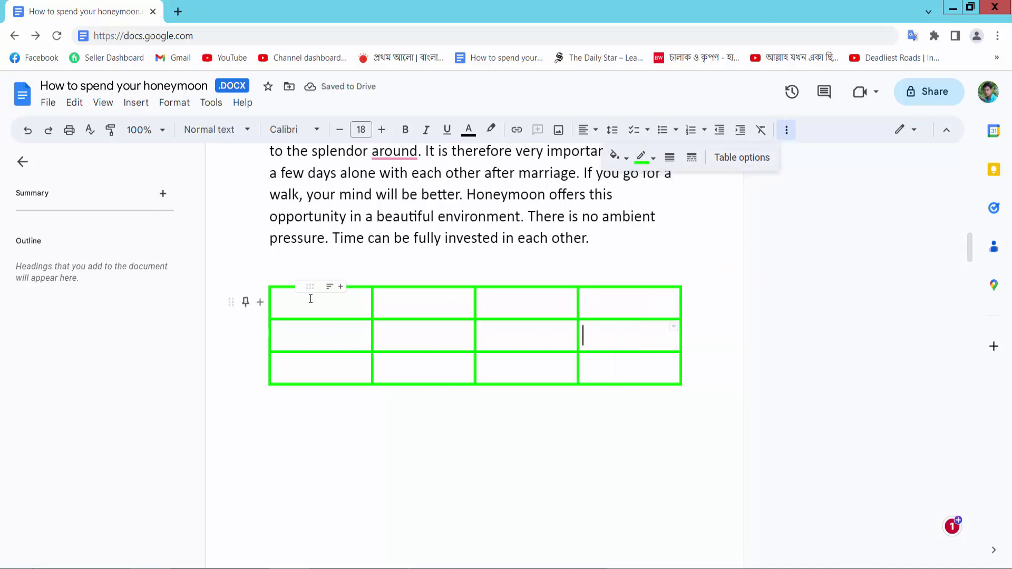
- Select the whole table and give its borders a dashed 6pt line
shift+click(608, 376)
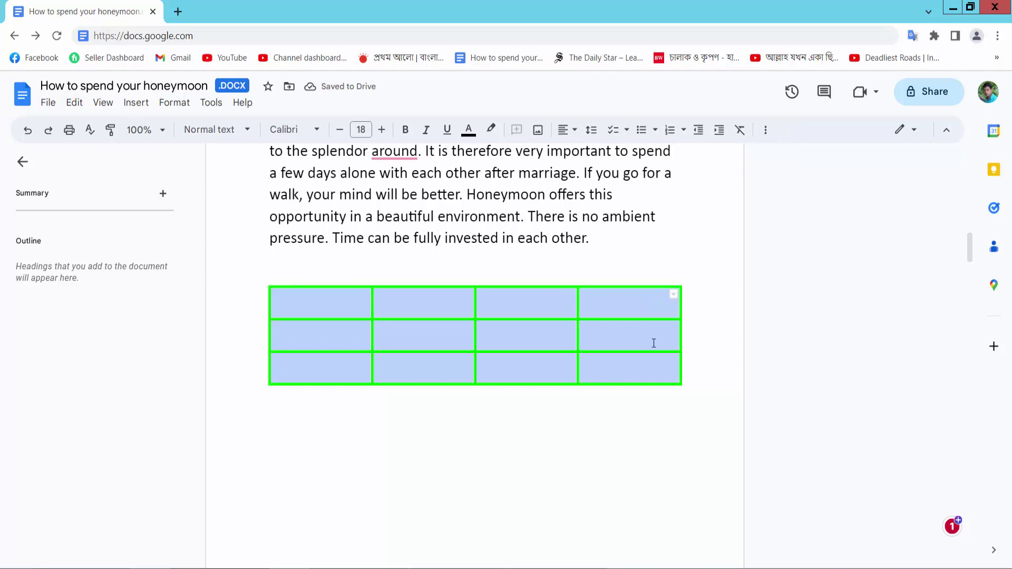
click(765, 130)
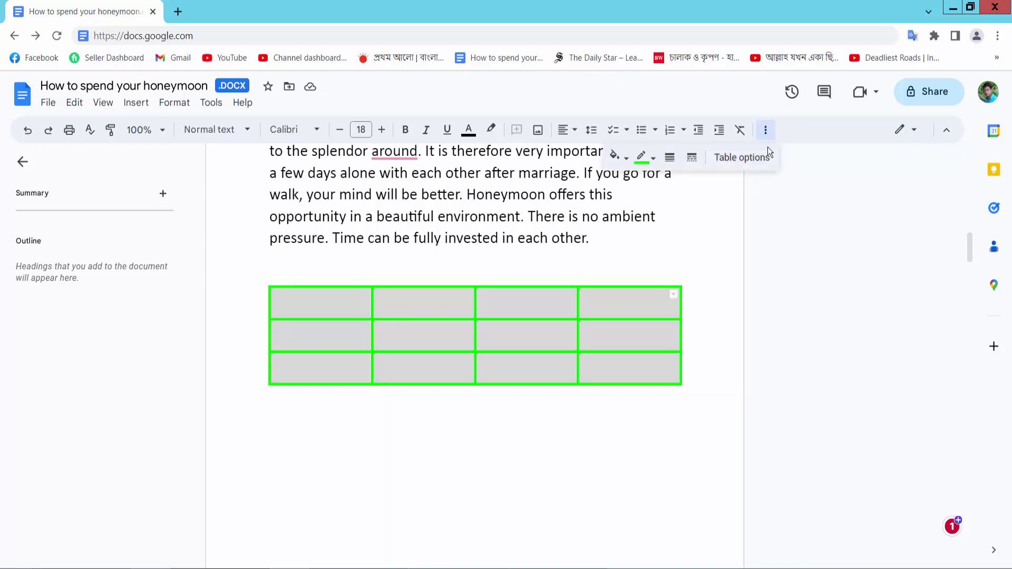
click(693, 157)
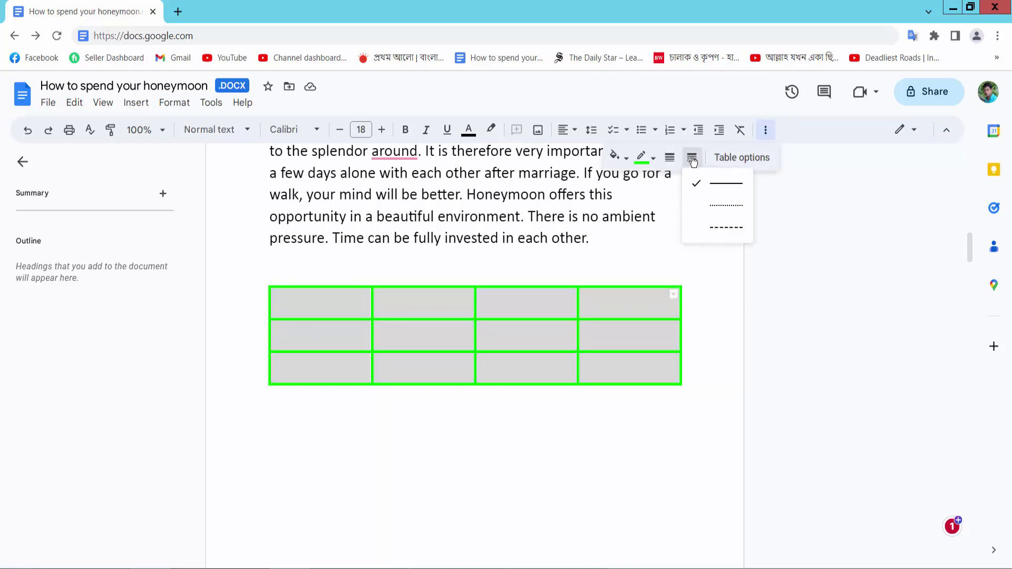
click(733, 231)
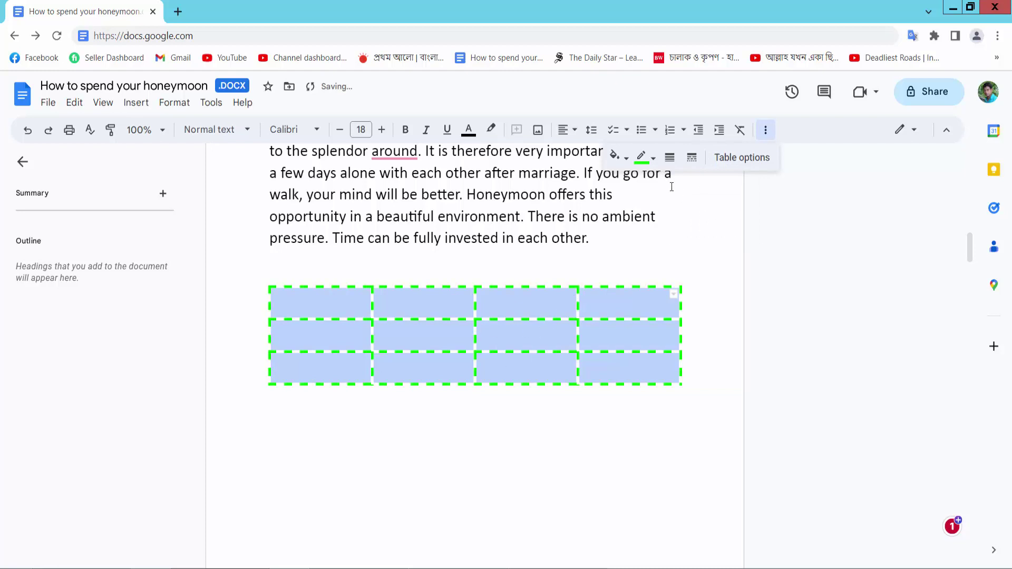
click(670, 157)
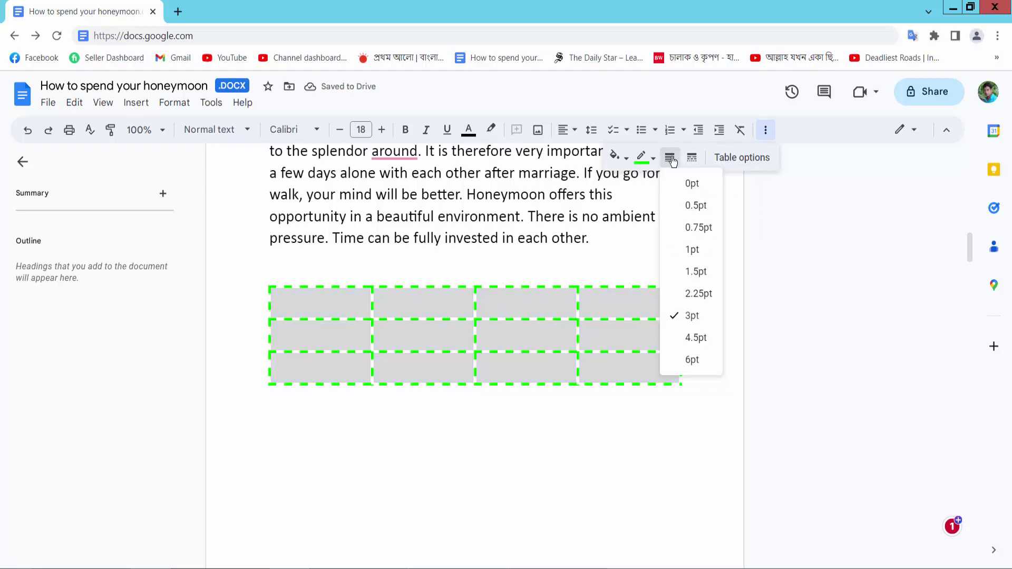
click(698, 362)
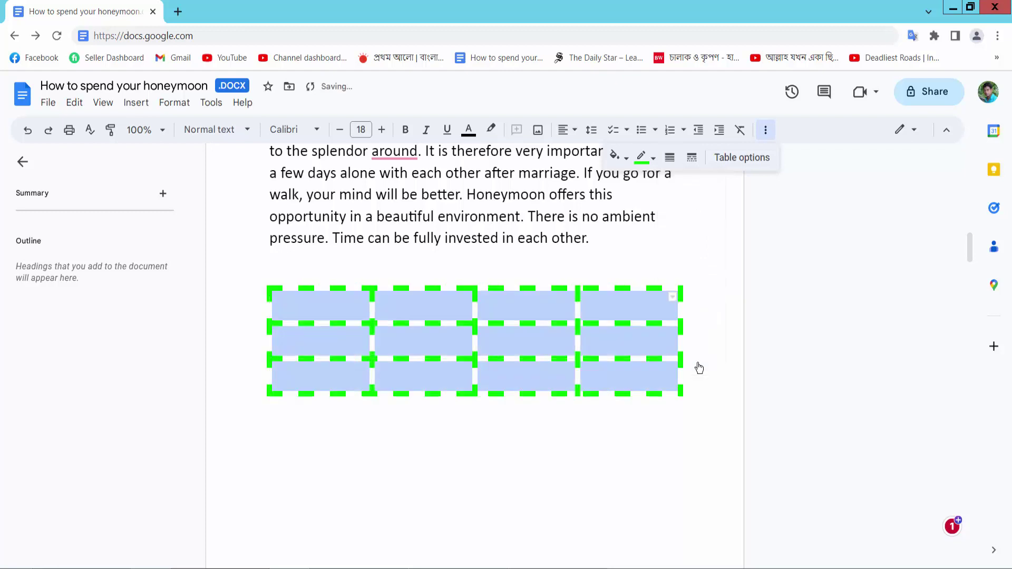
- Make the table borders purple and dotted
click(653, 157)
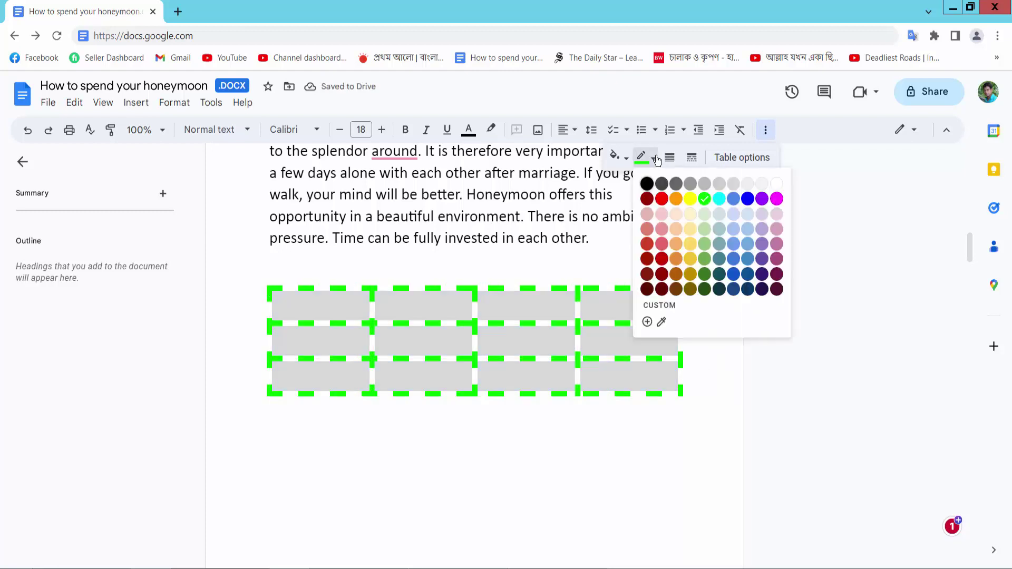
click(762, 199)
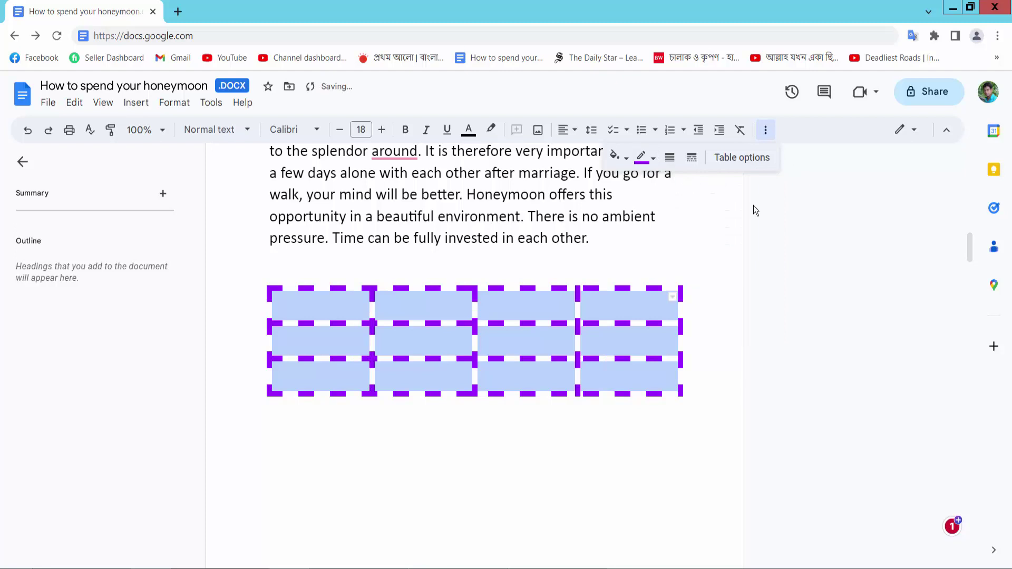
click(693, 157)
click(717, 205)
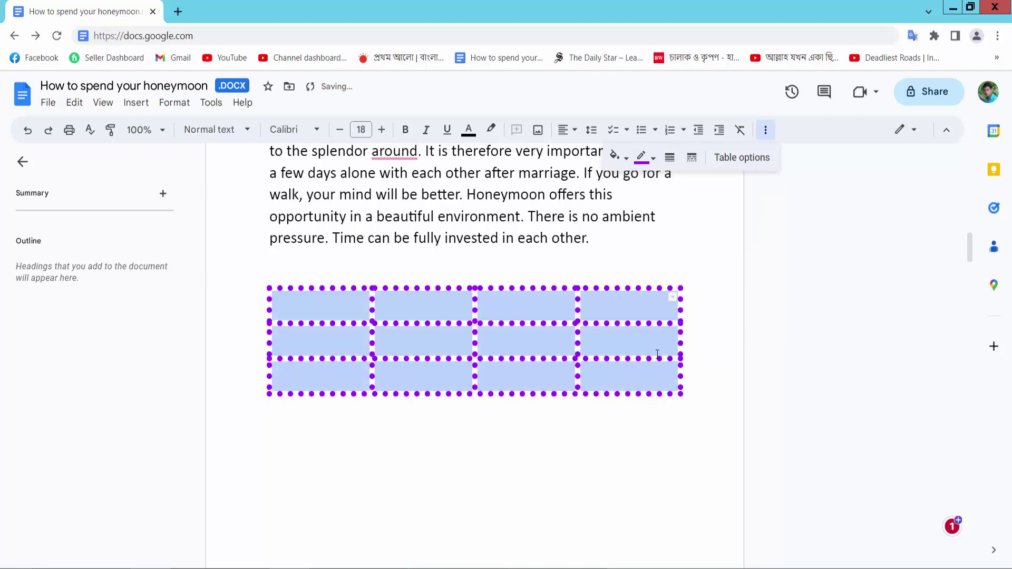
click(557, 419)
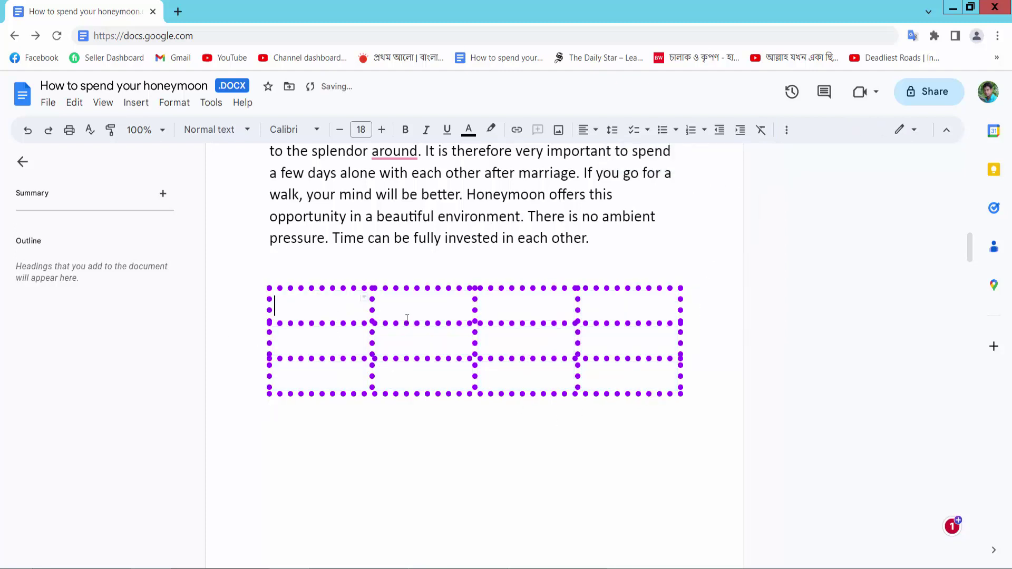
- Select the whole table and switch its borders to solid lines
drag(278, 305, 637, 374)
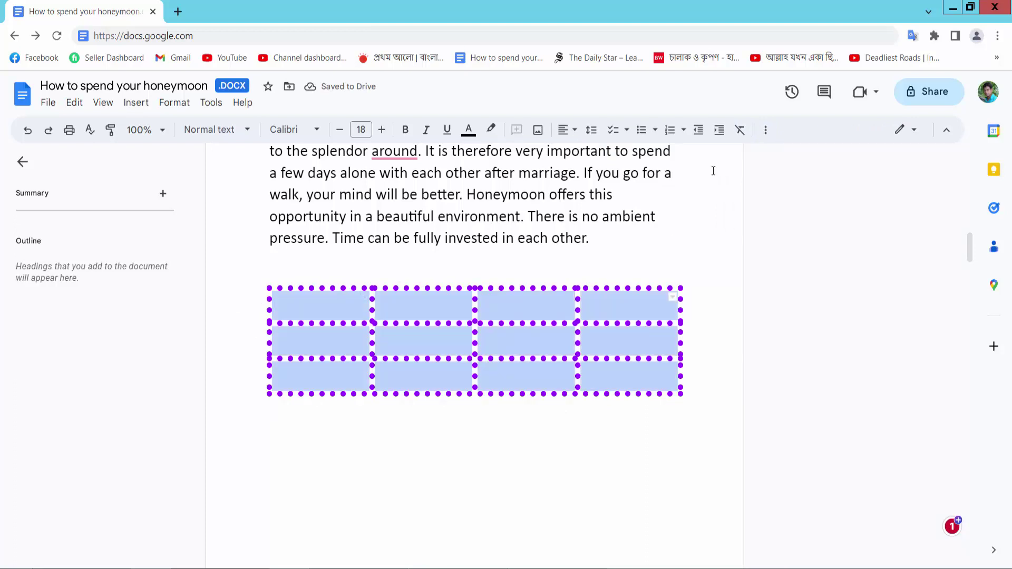
click(765, 130)
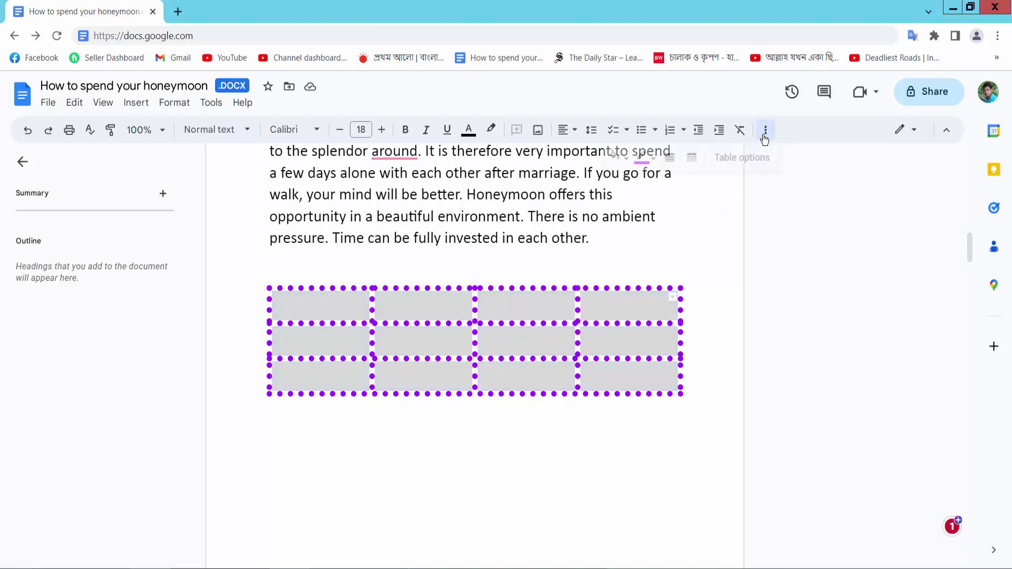
click(694, 158)
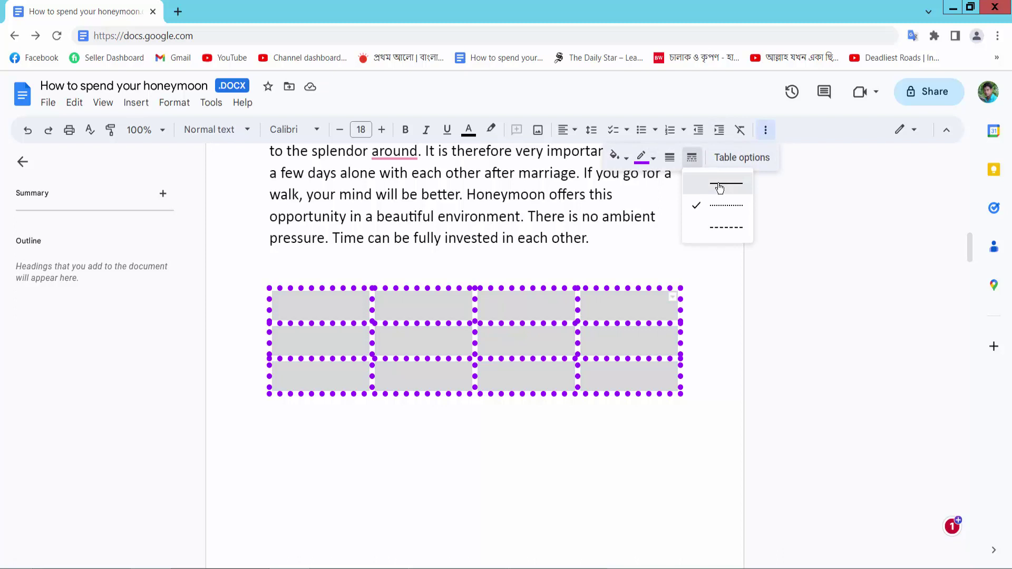
click(720, 188)
- Set the table border colour to green, then to light blue
click(652, 158)
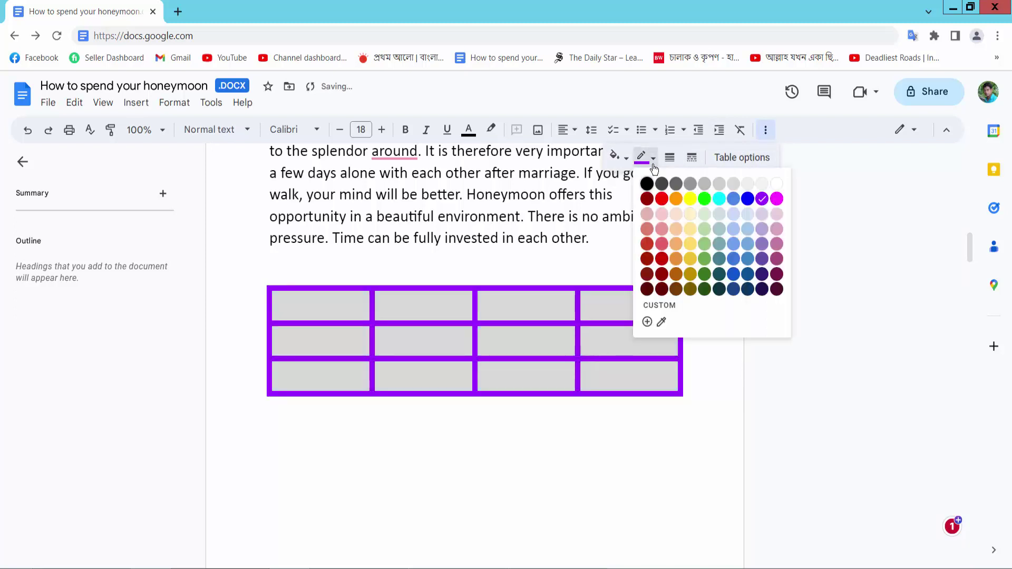
click(704, 199)
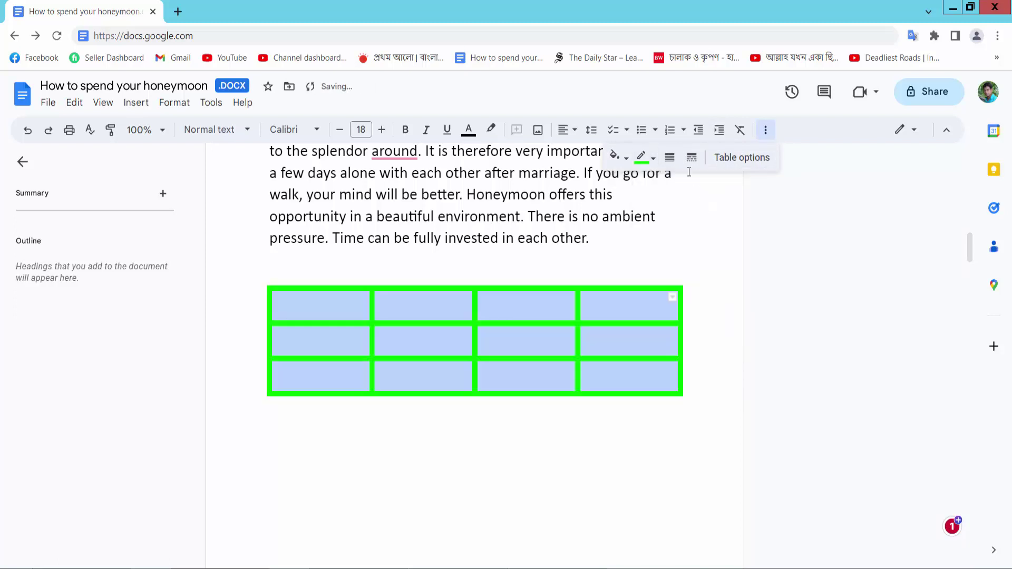
click(652, 157)
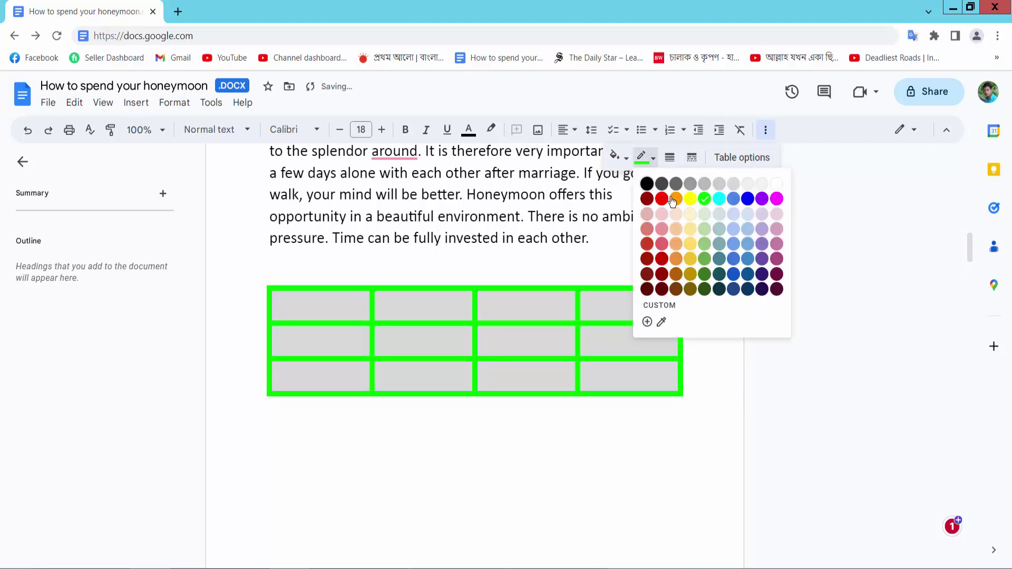
click(733, 244)
click(637, 363)
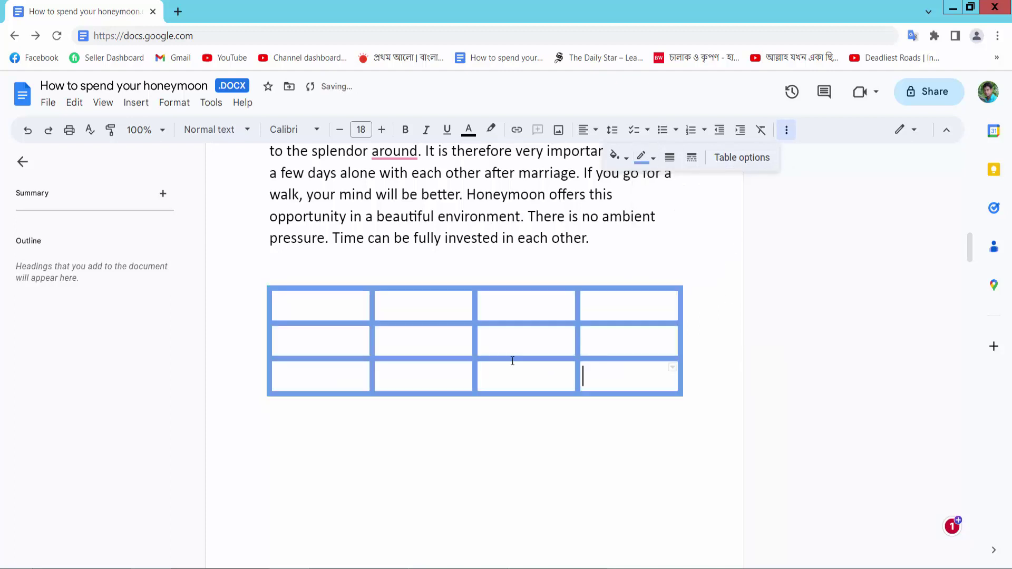
click(431, 342)
text(dfe)
- Enter 'fdf', 'e', 'dfe', 'dfse' and 'sd' into separate table cells
click(316, 305)
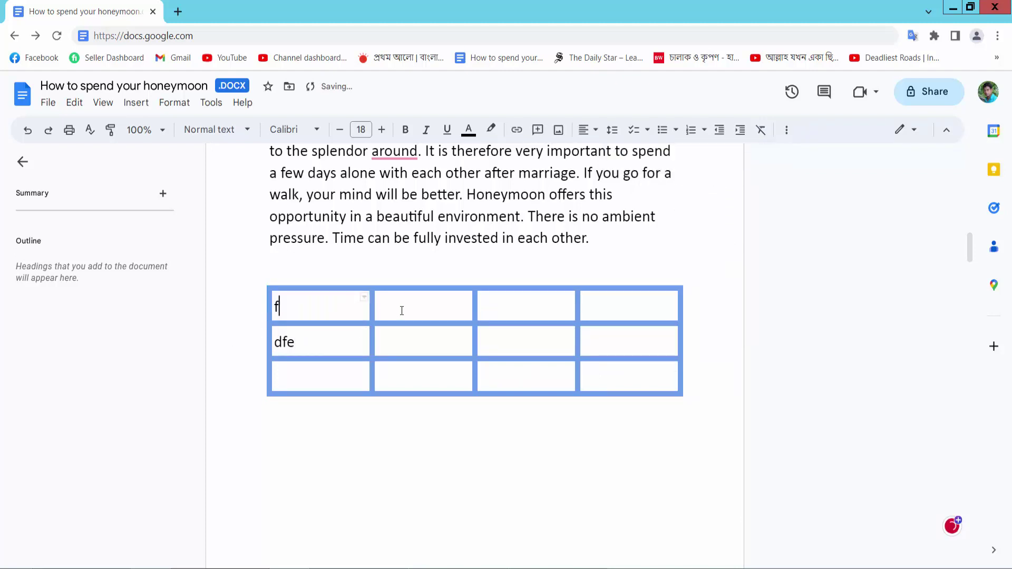
text(fdf)
click(424, 341)
text(dfse)
click(422, 309)
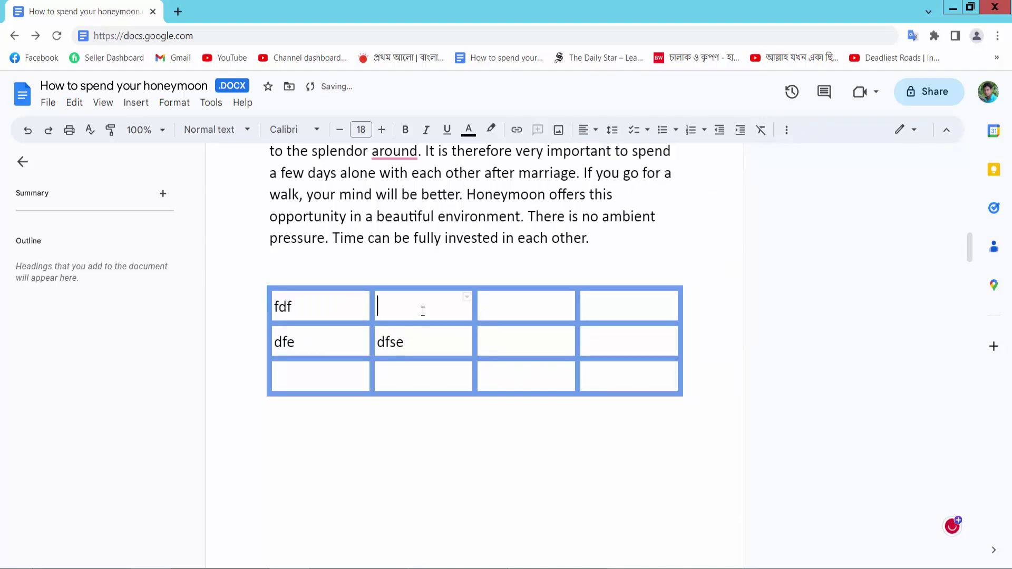
text(e)
click(483, 341)
click(518, 376)
text(sd)
click(411, 371)
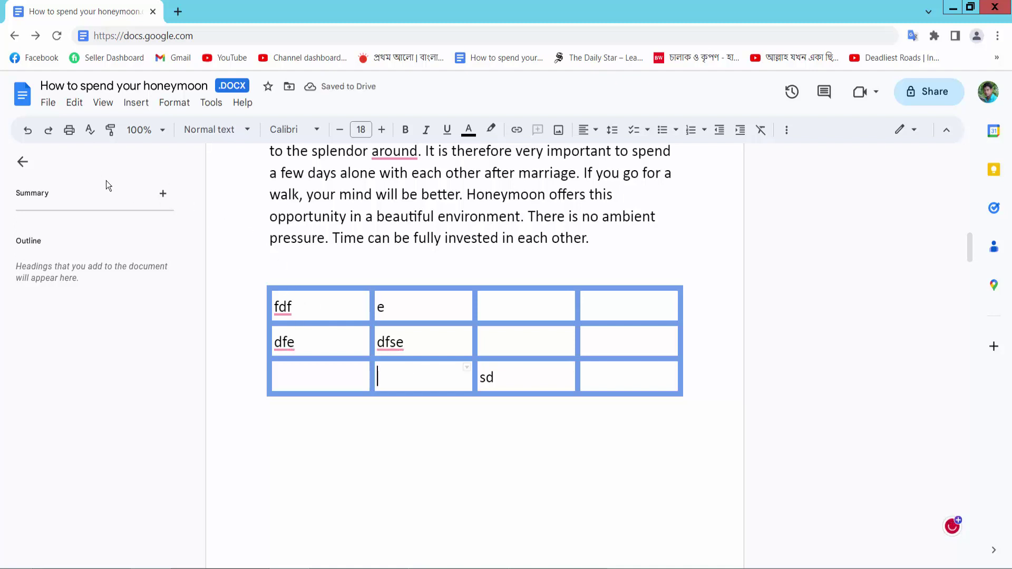
- Open the File menu to reach the Download format options
click(47, 103)
mouse_move(72, 225)
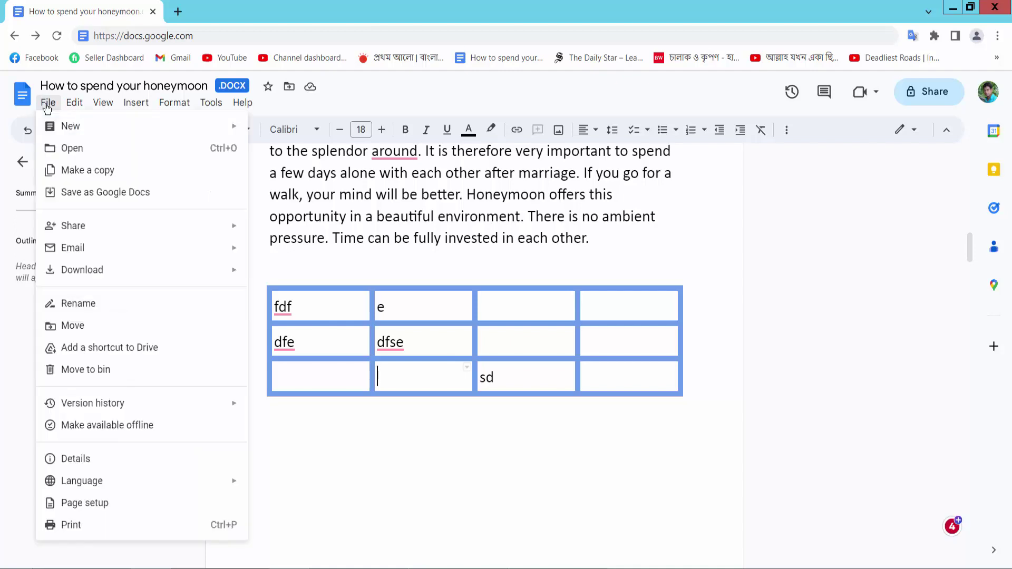